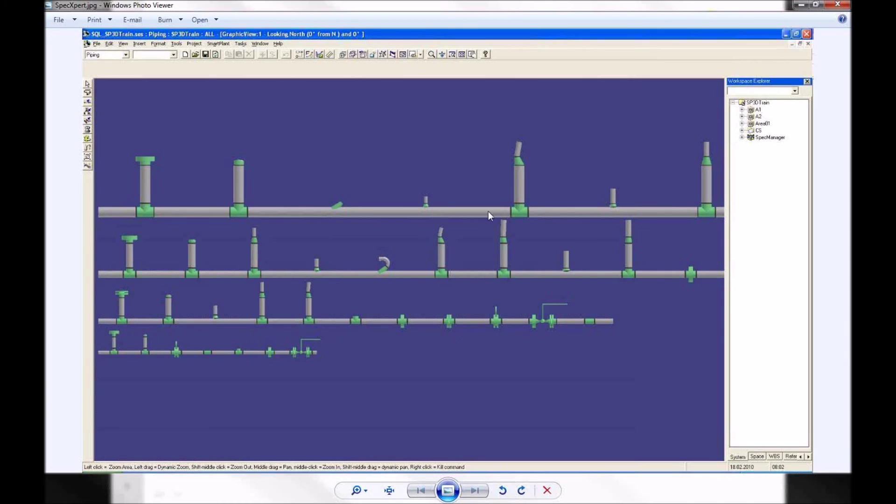
# Step: Open the Access report database from the overview slide, view the PartsPlaced/NotPlaced and ToDoList_Entries reports, and return to the slide
pyautogui.click(837, 6)
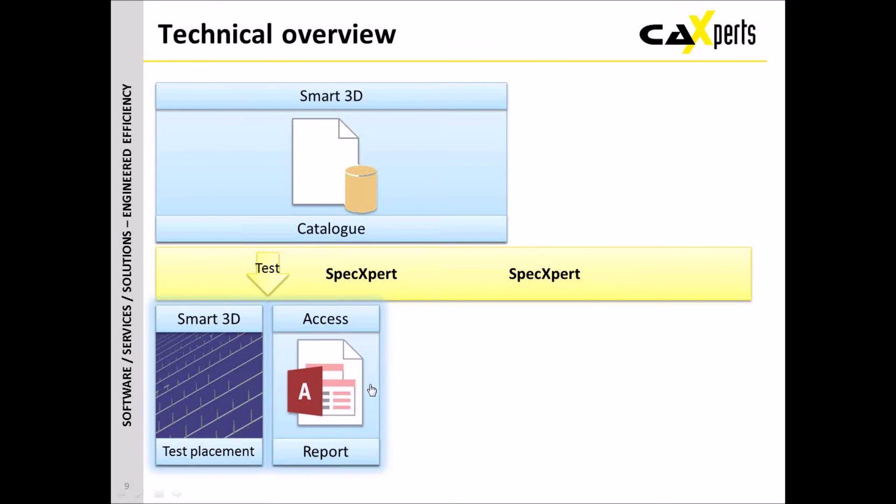
pyautogui.click(343, 394)
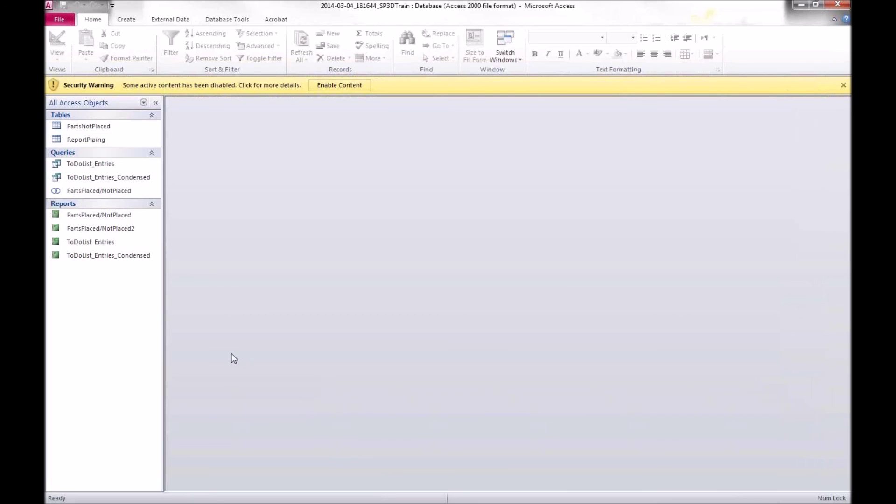
pyautogui.click(113, 217)
pyautogui.doubleClick(114, 217)
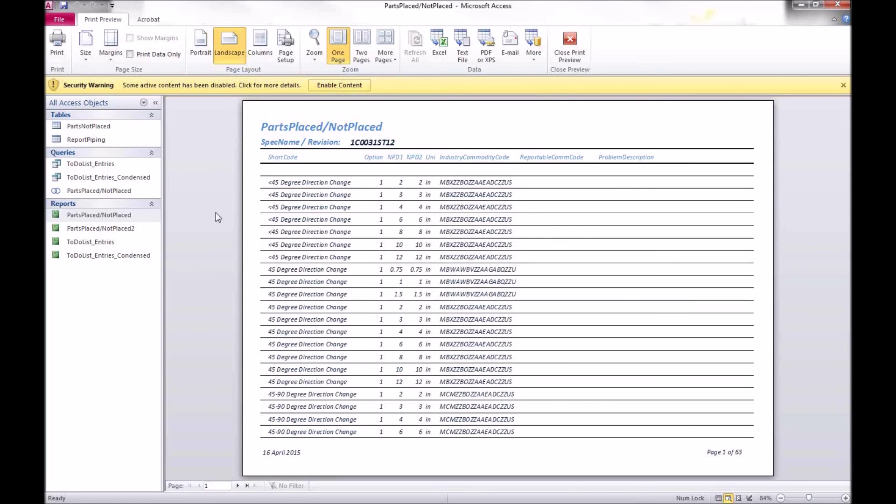
pyautogui.doubleClick(94, 242)
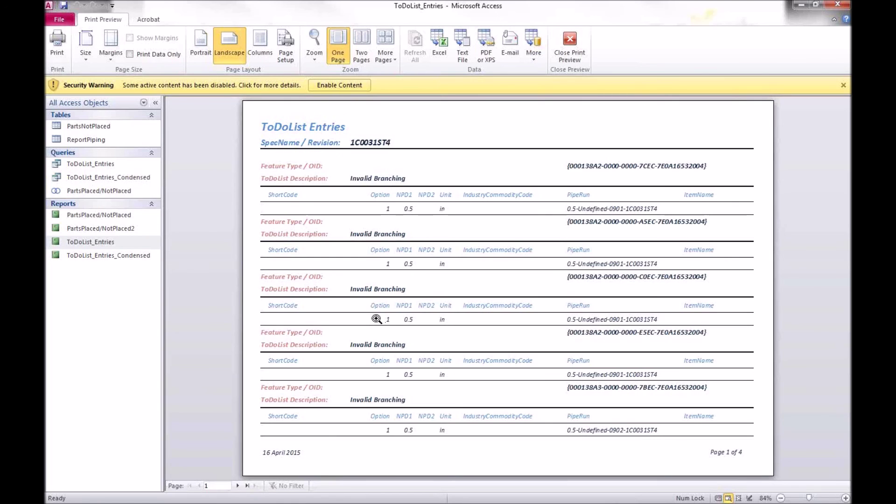
pyautogui.click(847, 5)
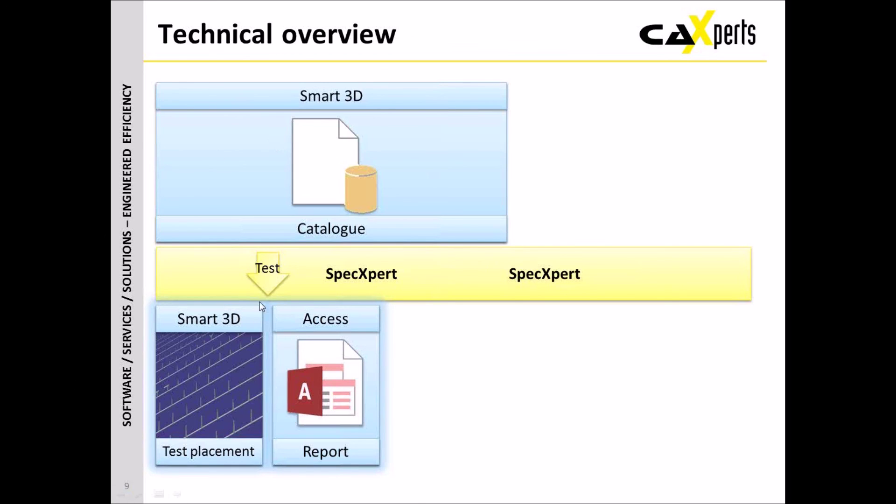
# Step: Reveal the slide's Extract stage and open 2014-03-06_164238_SP3DTrain_PipingCatalogData.xls from the 2014-03-06_NEW_1.5.304 folder in Excel
pyautogui.click(422, 186)
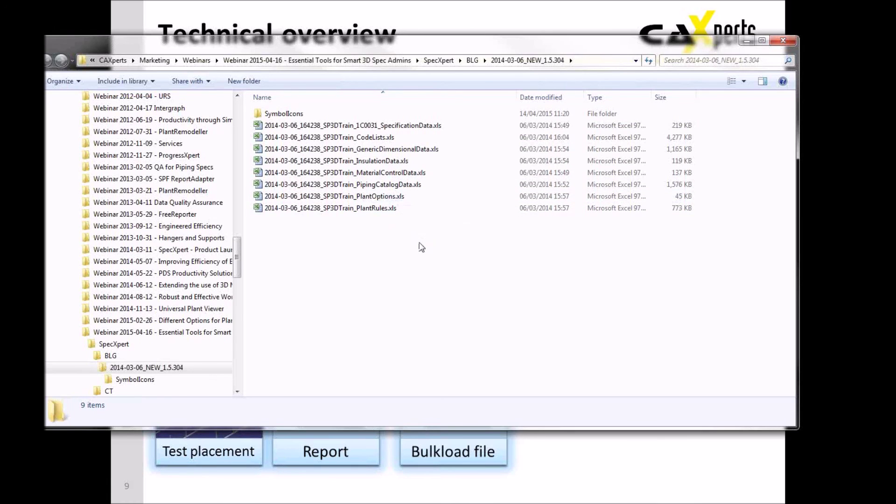
pyautogui.doubleClick(379, 185)
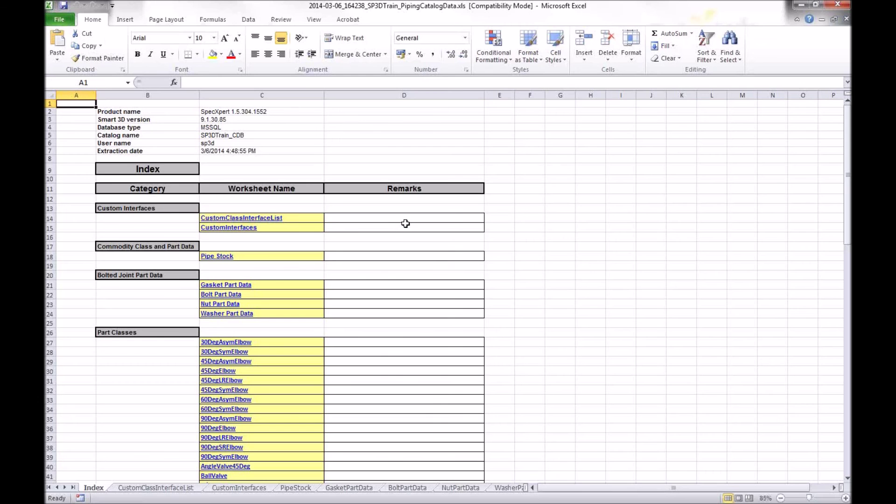
# Step: Examine the custom interface, pipe stock and bolted joint worksheets, from CustomClassInterfaceList through WasherPartData
pyautogui.click(169, 489)
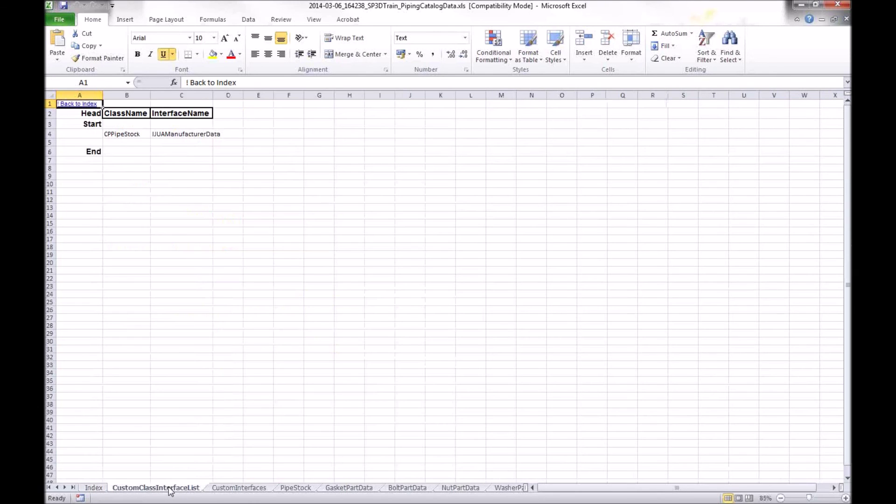
pyautogui.click(245, 489)
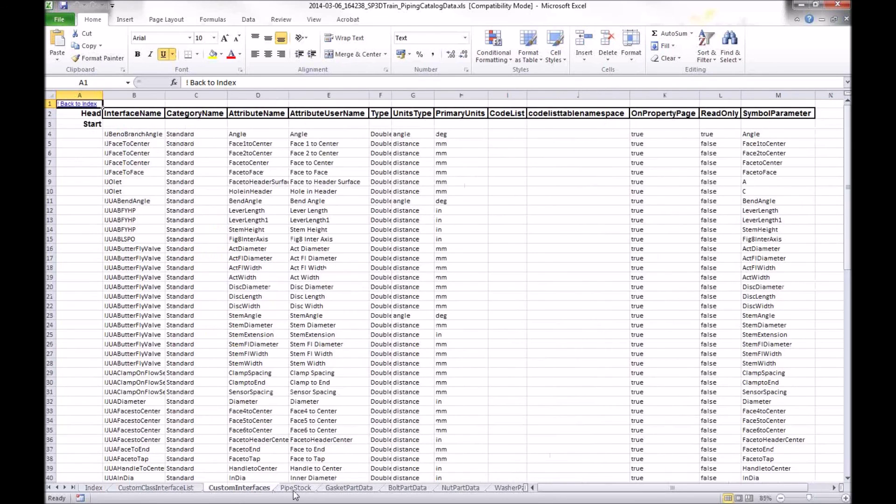
pyautogui.click(296, 490)
pyautogui.click(357, 490)
pyautogui.click(427, 490)
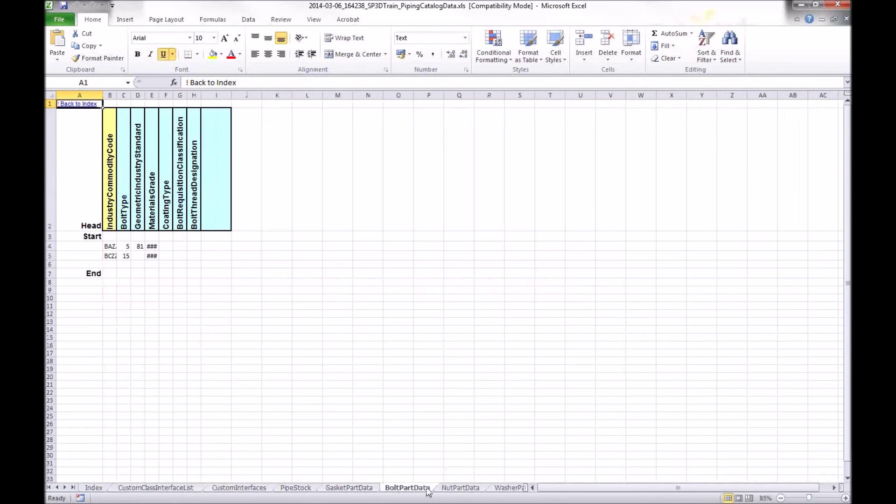
pyautogui.click(474, 491)
pyautogui.click(513, 491)
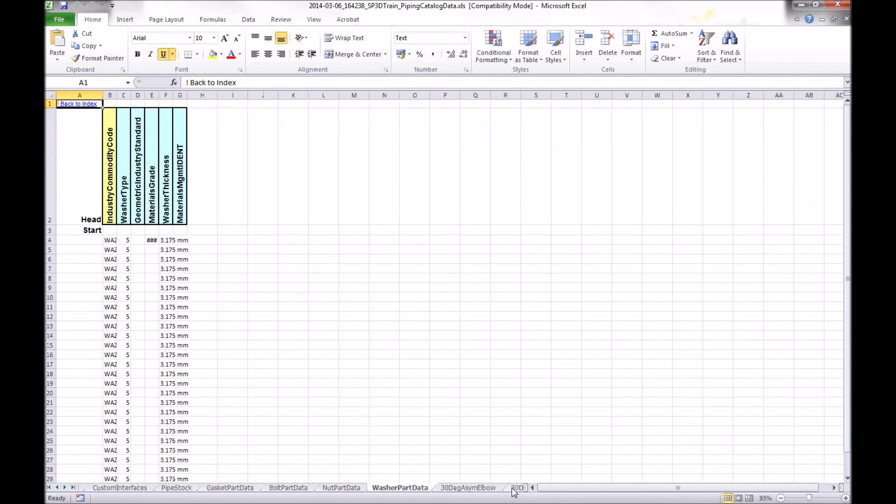
# Step: Examine the elbow part class worksheets from 30DegAsymElbow through 60DegAsymElbow
pyautogui.click(496, 490)
pyautogui.click(513, 491)
pyautogui.click(513, 490)
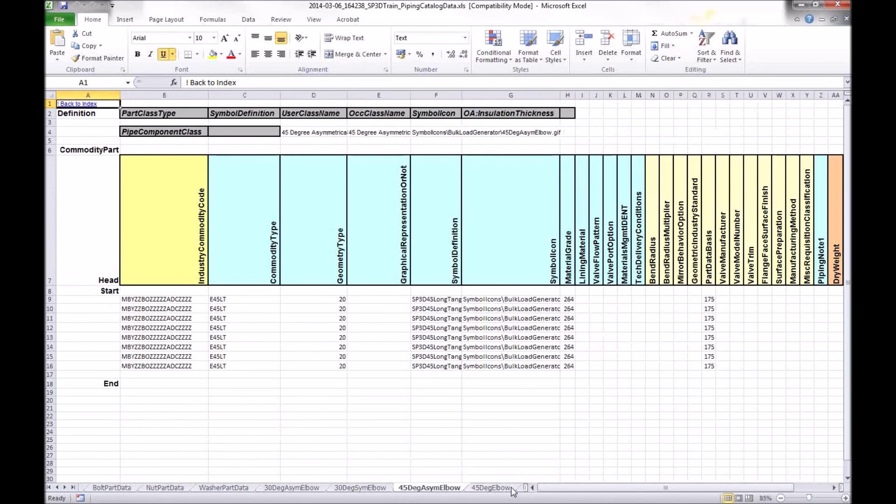
pyautogui.click(513, 491)
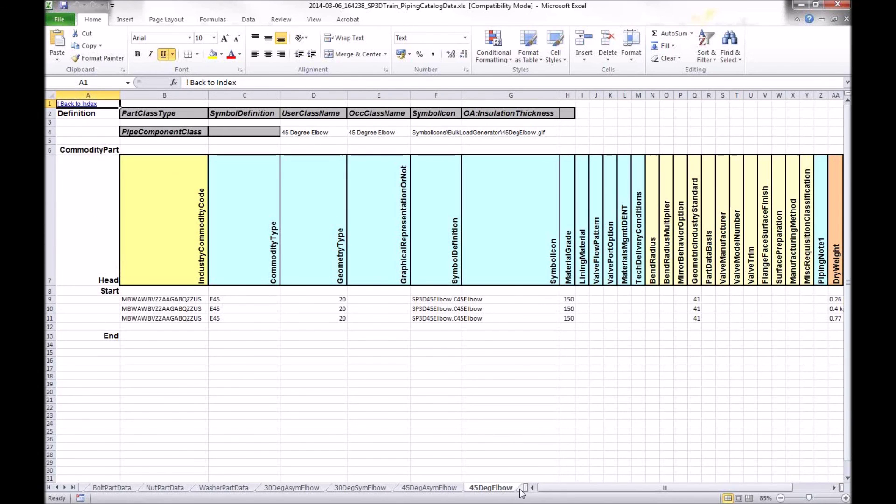
pyautogui.click(519, 491)
pyautogui.click(513, 492)
pyautogui.click(512, 492)
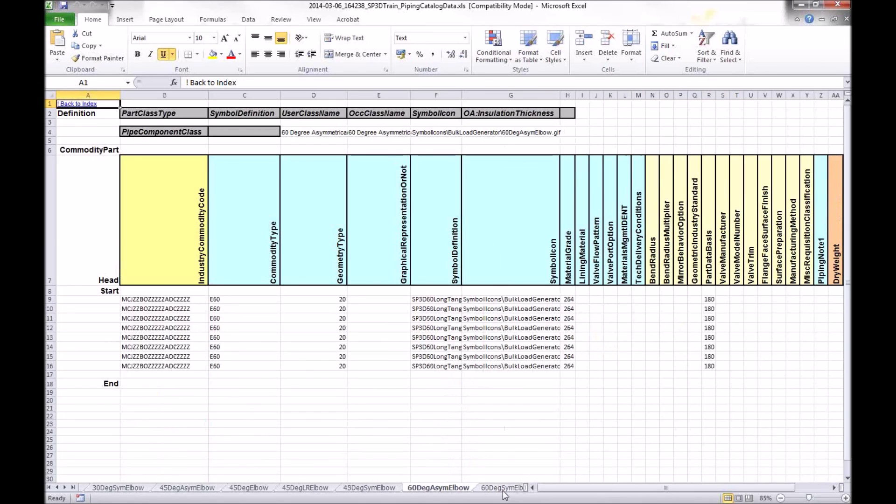
# Step: Return to the Index worksheet, look through its listed part classes and open the linked CheckValve worksheet
pyautogui.click(49, 488)
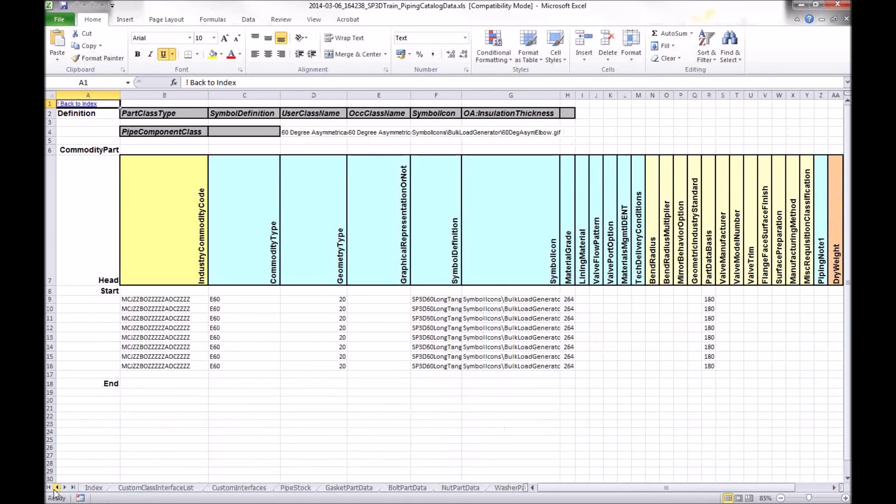
pyautogui.click(95, 488)
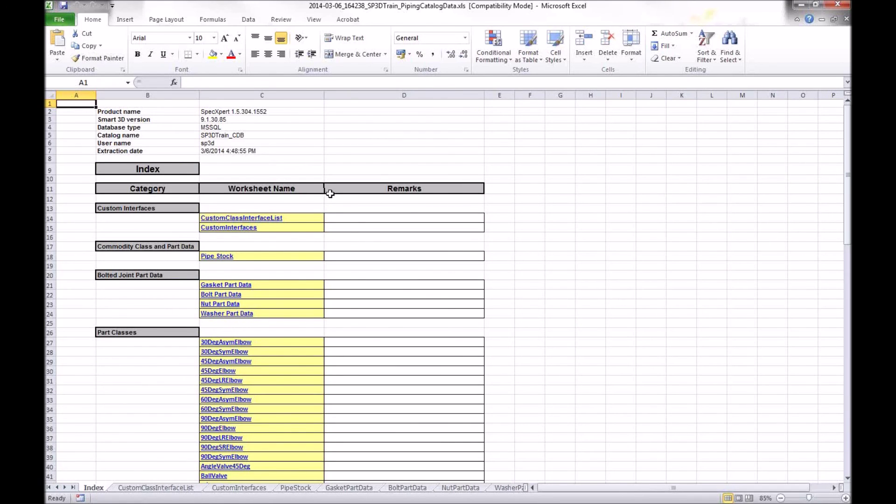
pyautogui.scroll(-2, 331, 228)
pyautogui.scroll(-9, 331, 229)
pyautogui.scroll(-10, 338, 234)
pyautogui.scroll(-2, 339, 232)
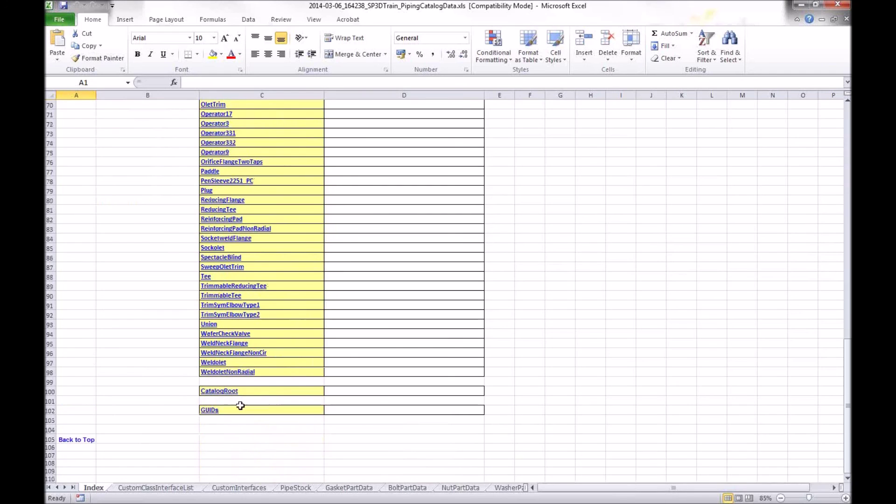
pyautogui.scroll(6, 220, 361)
pyautogui.scroll(5, 223, 342)
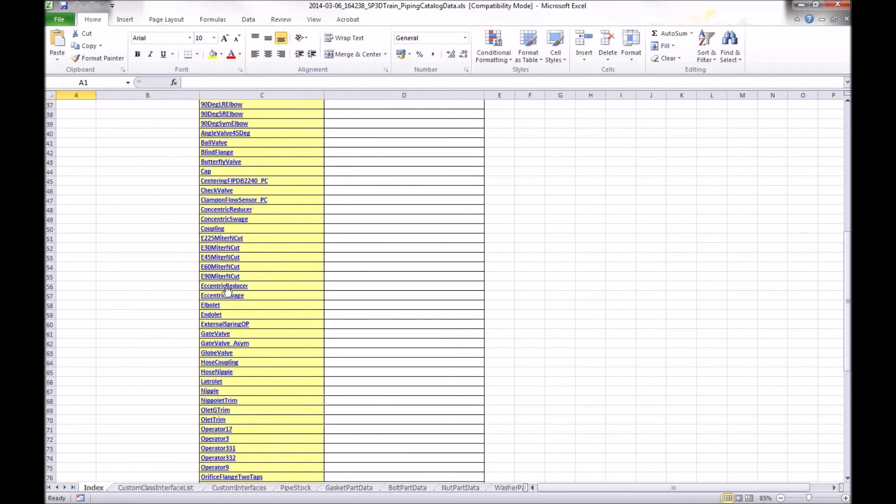
pyautogui.scroll(1, 223, 244)
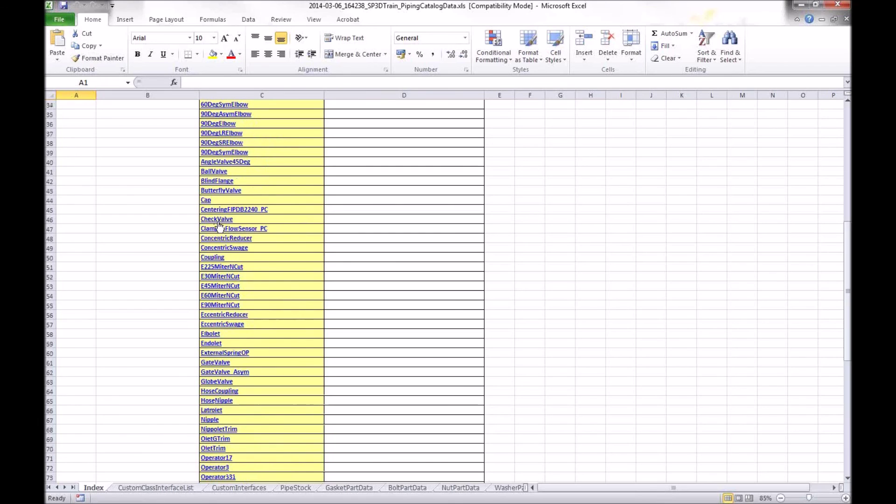
pyautogui.click(218, 220)
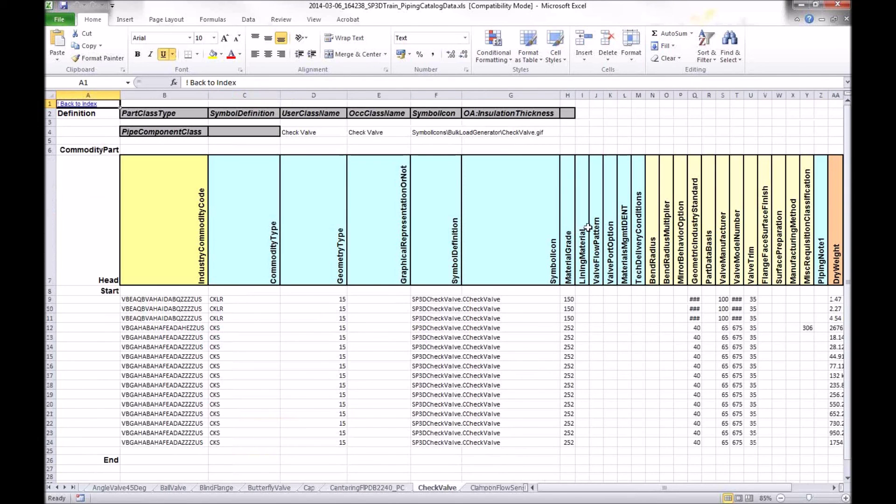
# Step: Close the workbook and its folder window, and reveal the Compare stage on the Technical overview slide
pyautogui.click(844, 5)
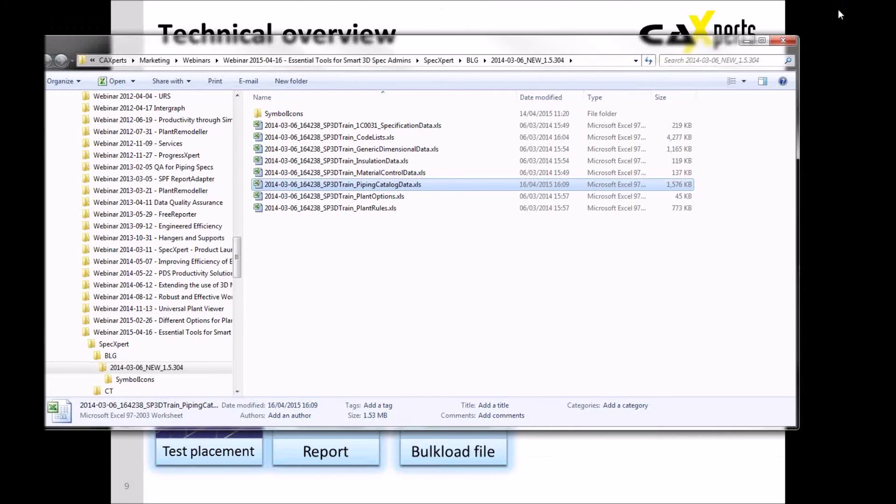
pyautogui.click(791, 43)
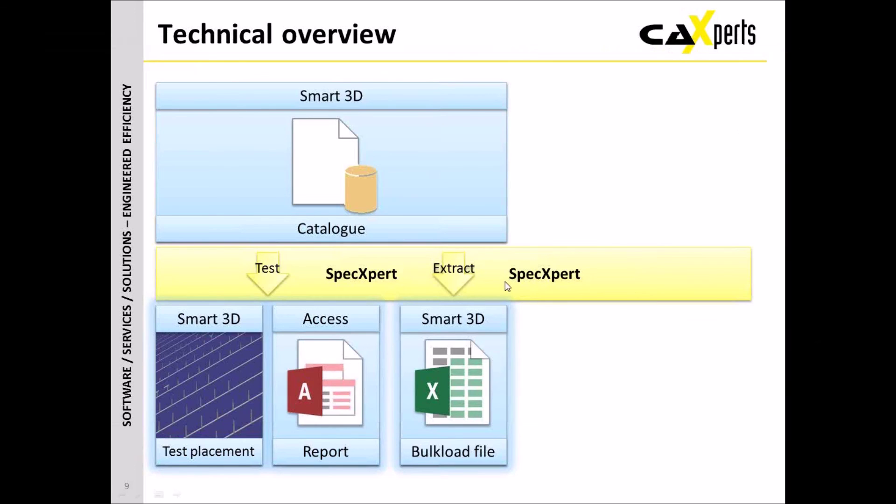
pyautogui.click(511, 228)
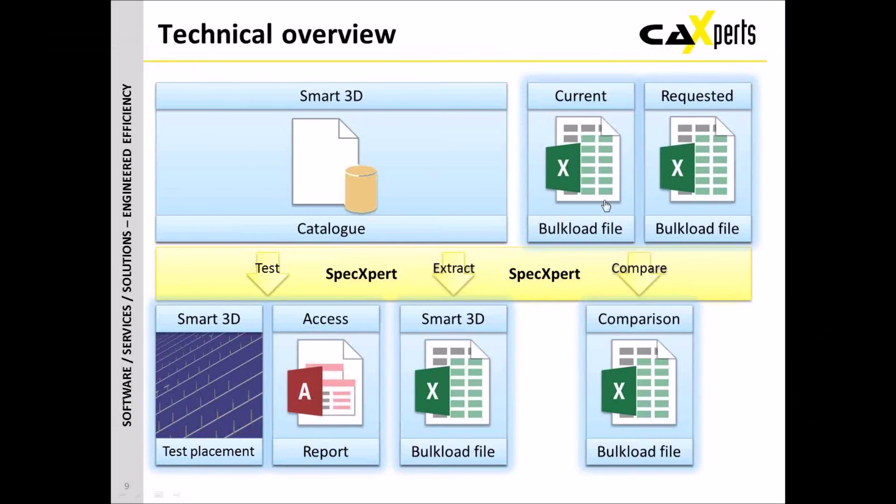